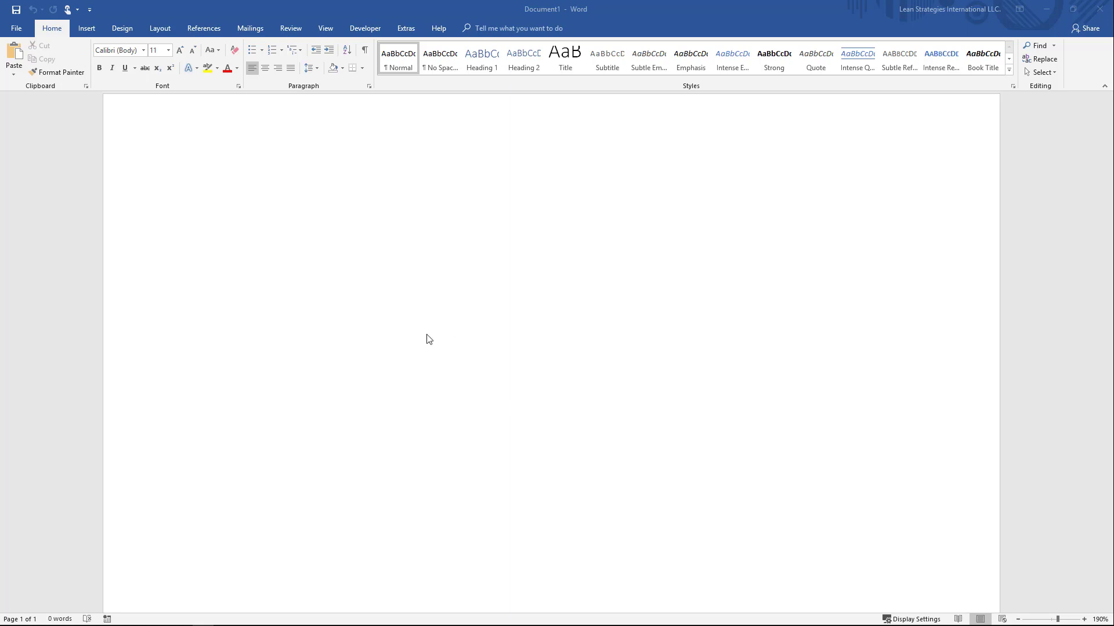
Write "Hi everyone, From Lean Strategies International LLC." at the start of the document, followed by two line breaks.
{"action": "left_click", "coordinate": [316, 218]}
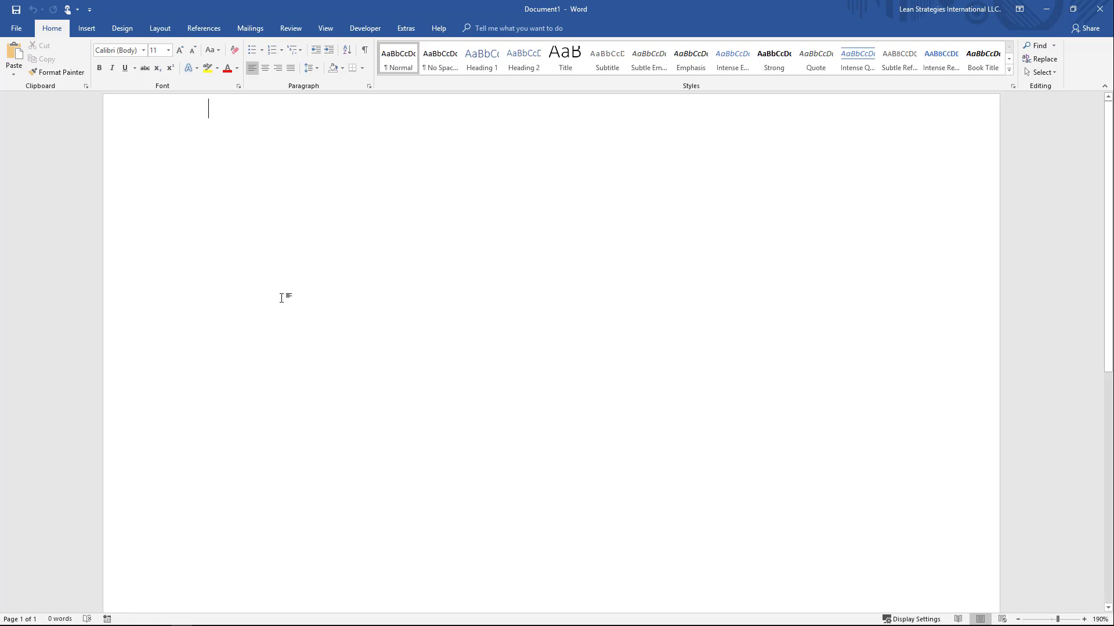
{"action": "type", "text": "Hi everyon"}
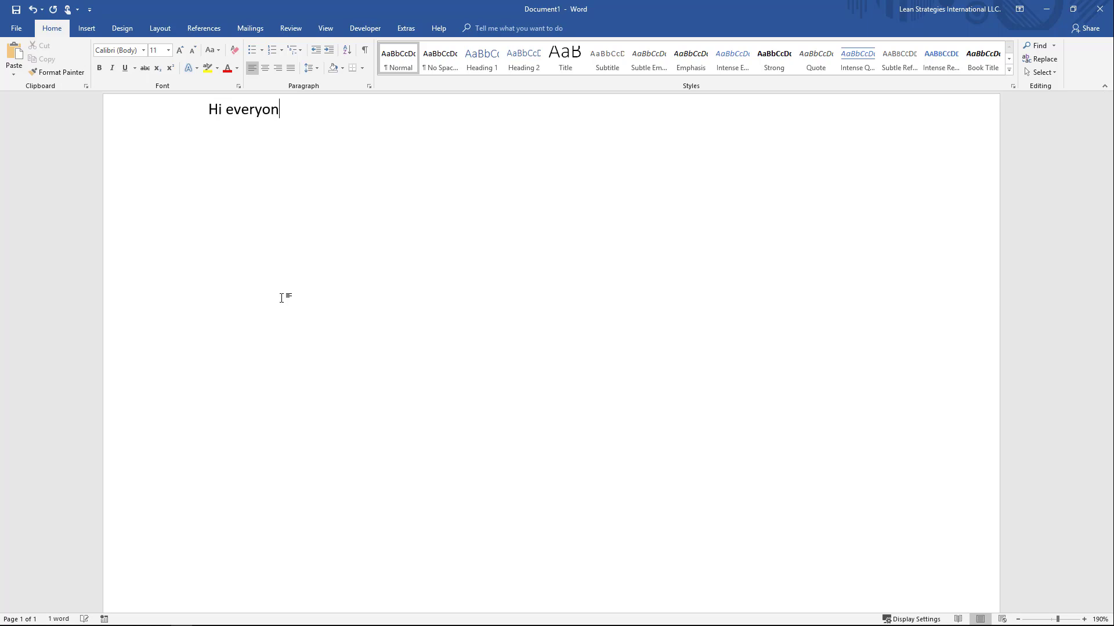
{"action": "type", "text": "e, From Lean Stra"}
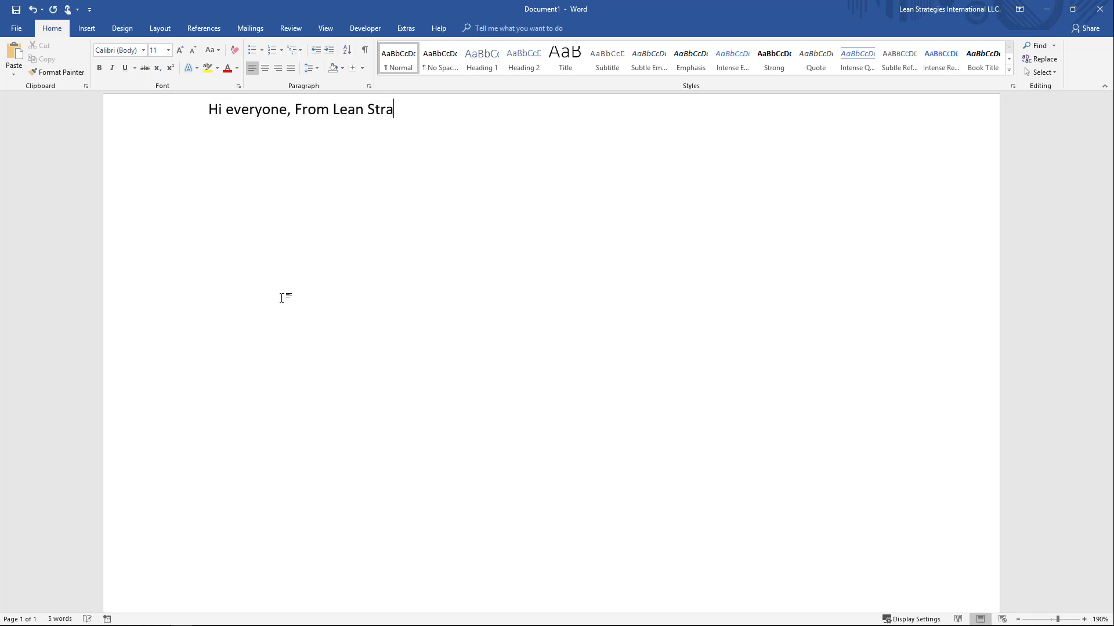
{"action": "type", "text": "tegies International "}
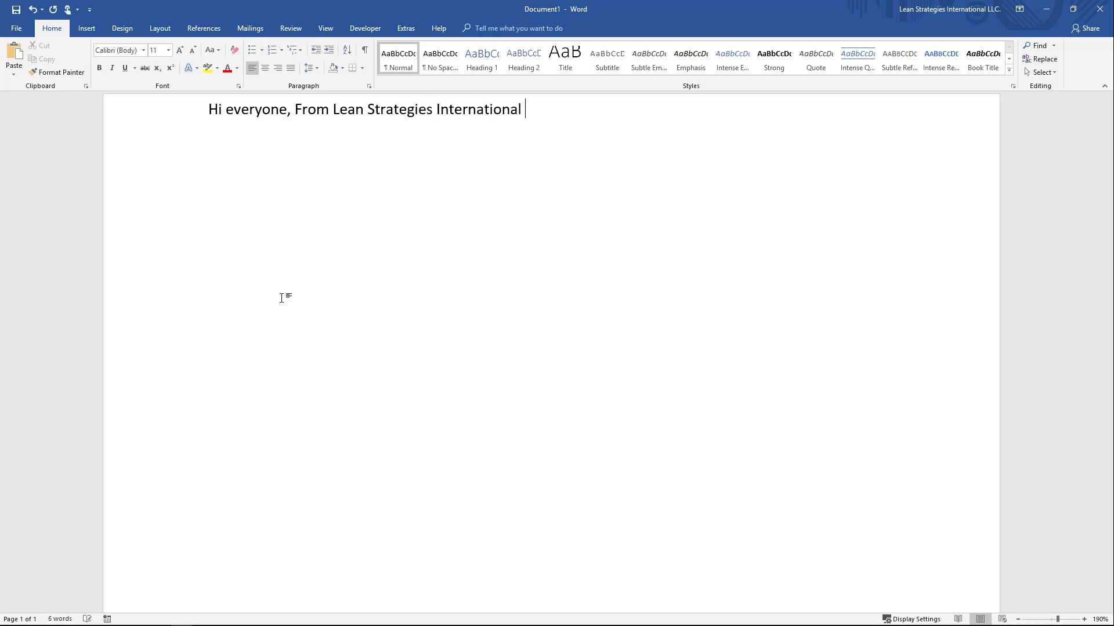
{"action": "type", "text": "LLC."}
{"action": "key", "text": "Return"}
{"action": "key", "text": "Return"}
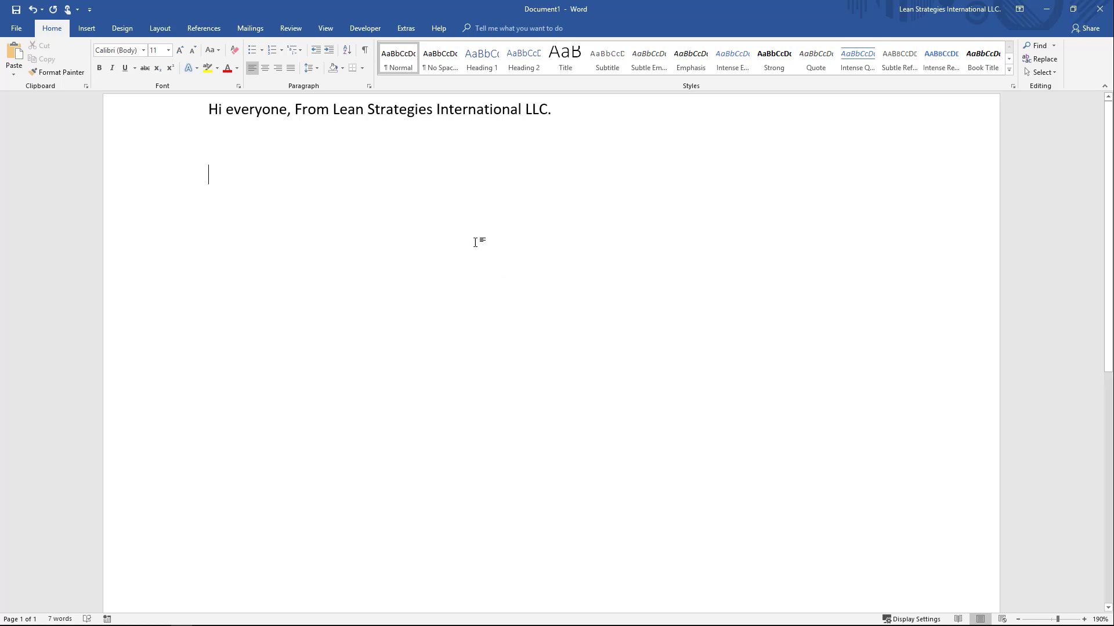
{"action": "left_click", "coordinate": [404, 27]}
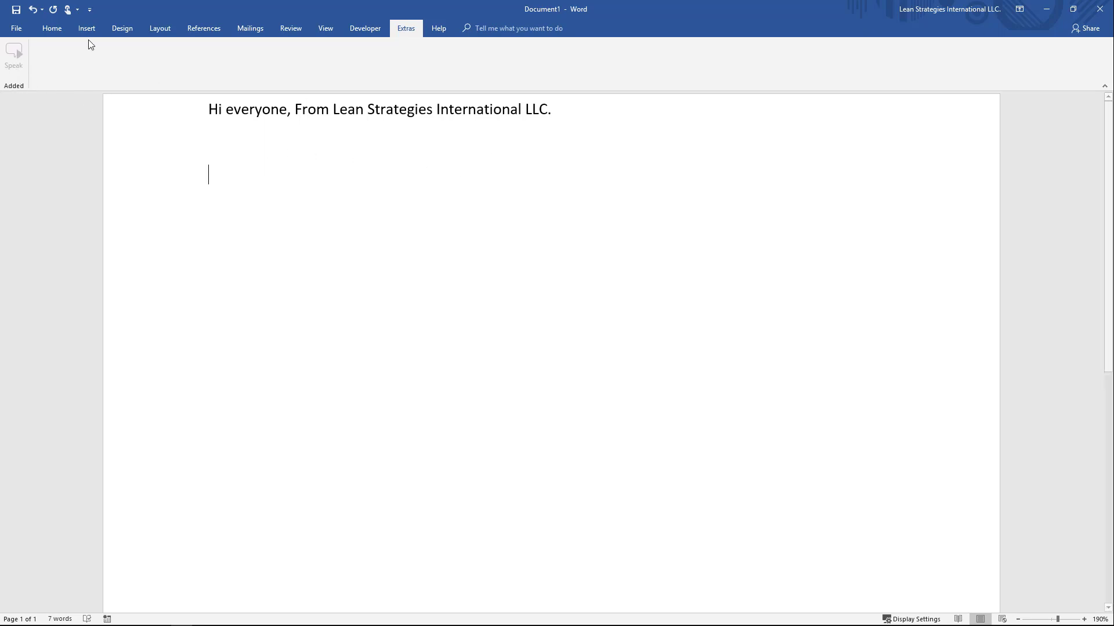
{"action": "left_click", "coordinate": [23, 30]}
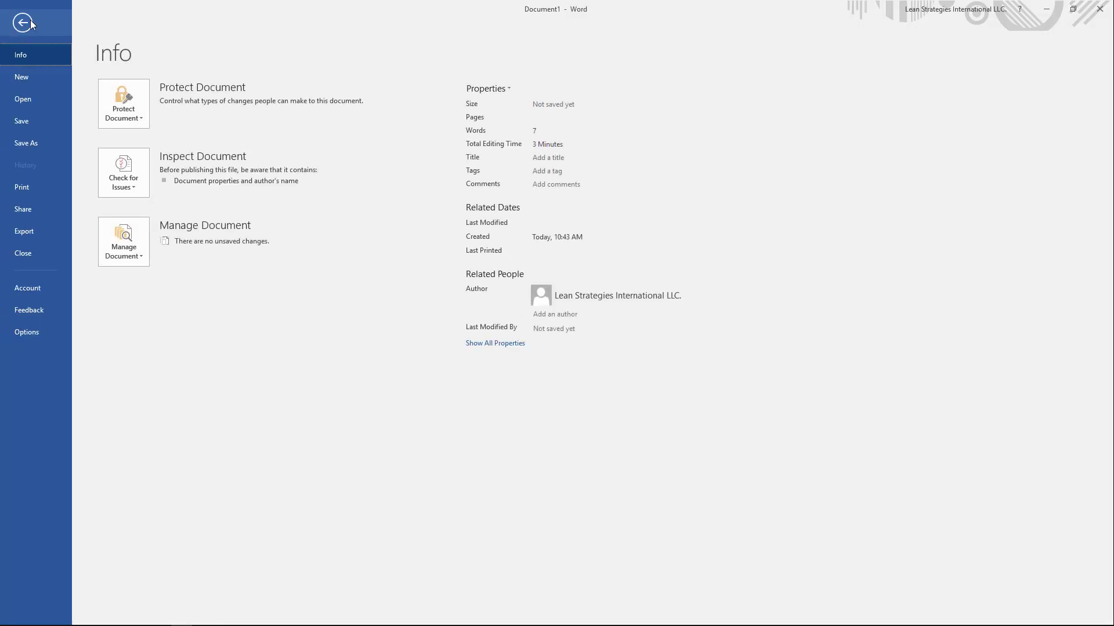
{"action": "left_click", "coordinate": [30, 21]}
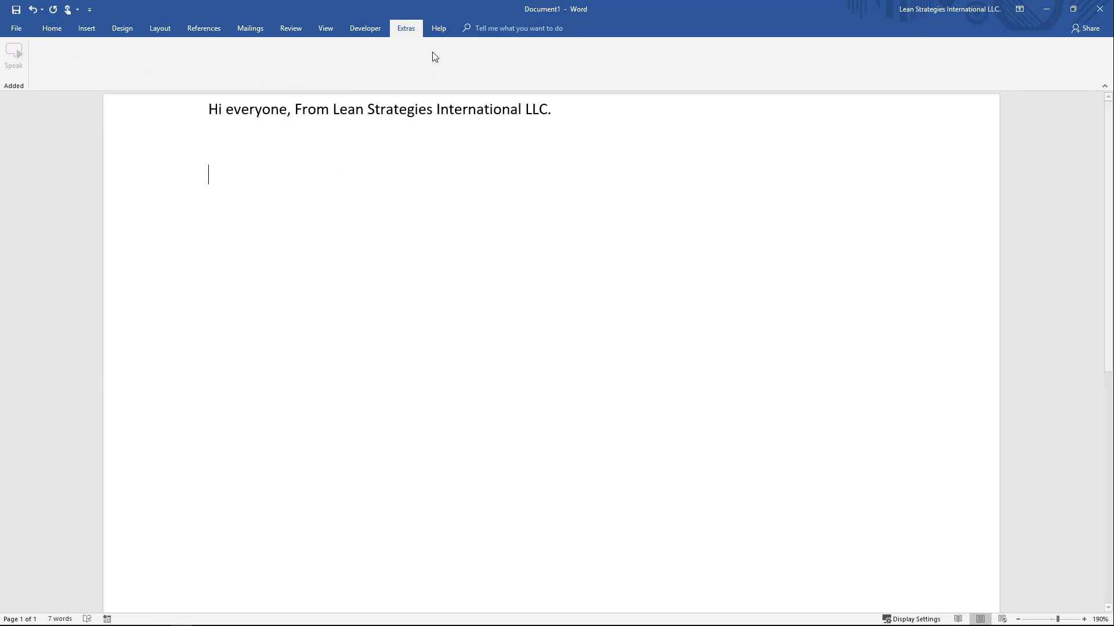
{"action": "left_click", "coordinate": [53, 29]}
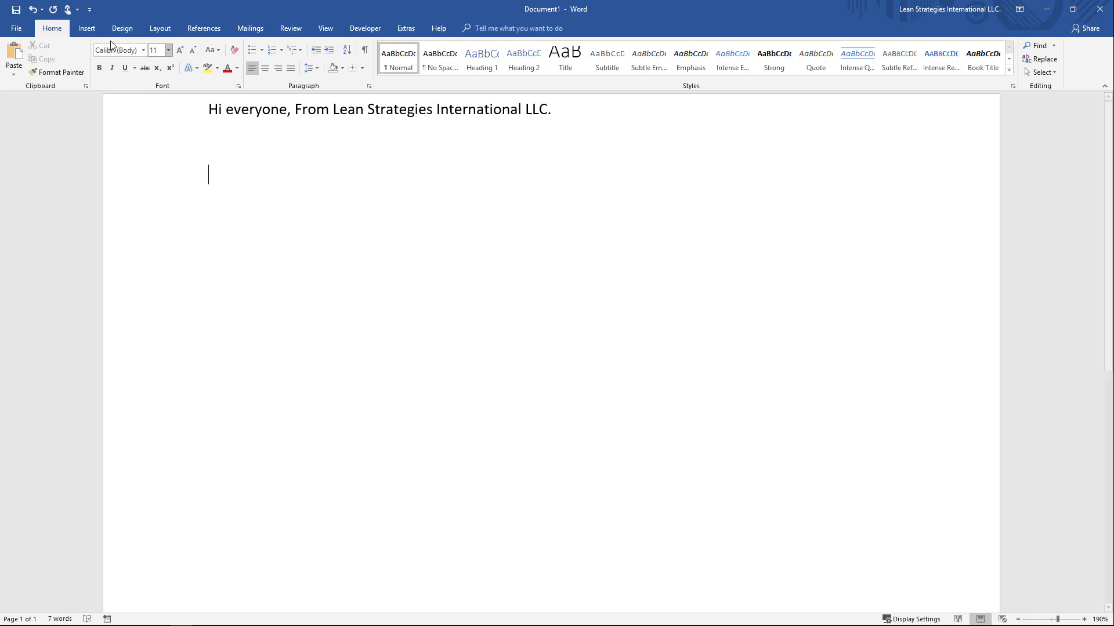
Open the Quick Access Toolbar customization in the program options and list commands from All Commands.
{"action": "left_click", "coordinate": [16, 29]}
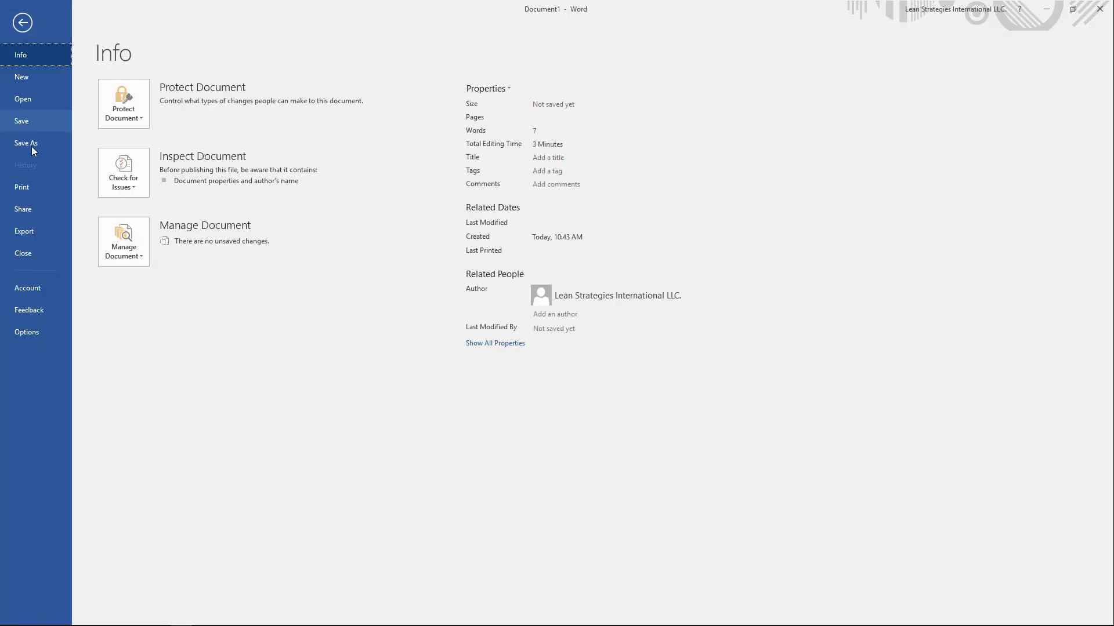
{"action": "left_click", "coordinate": [30, 333]}
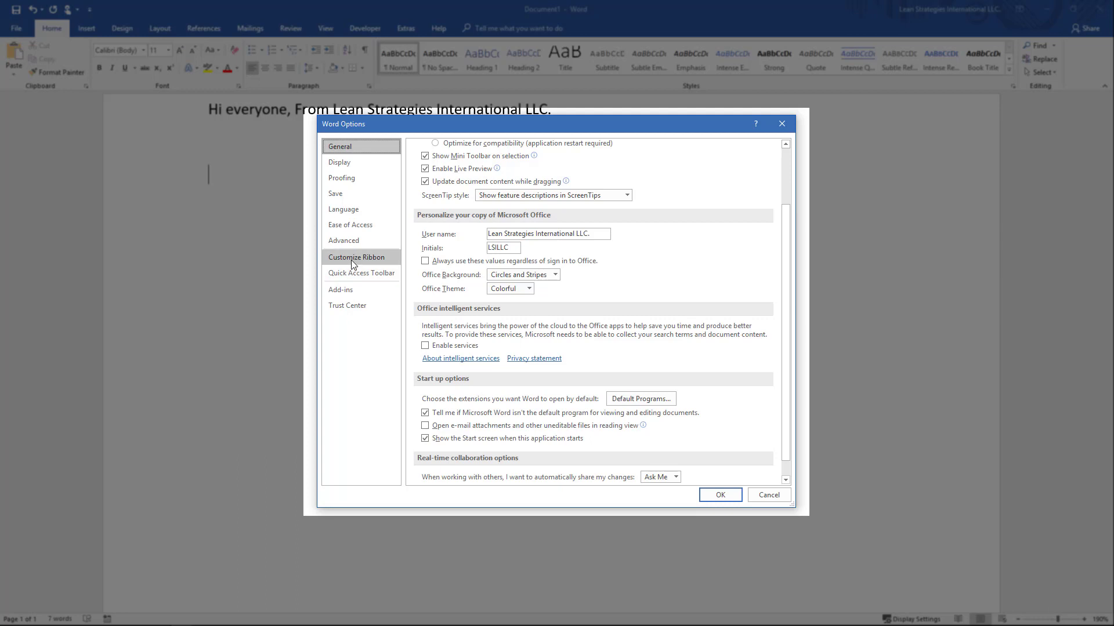
{"action": "left_click", "coordinate": [350, 260]}
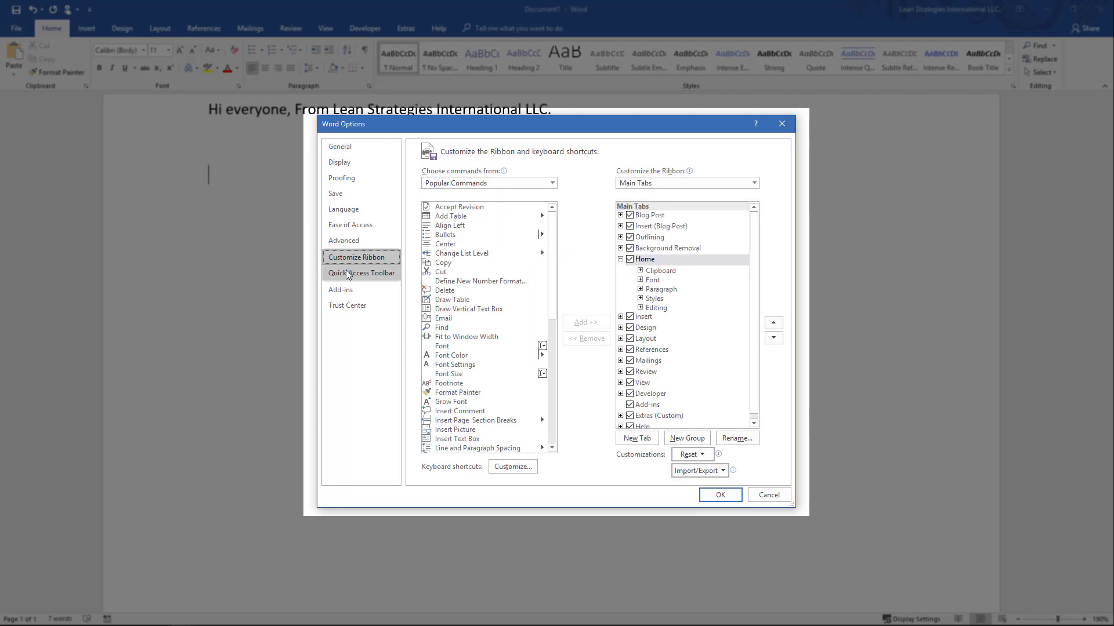
{"action": "left_click", "coordinate": [345, 273]}
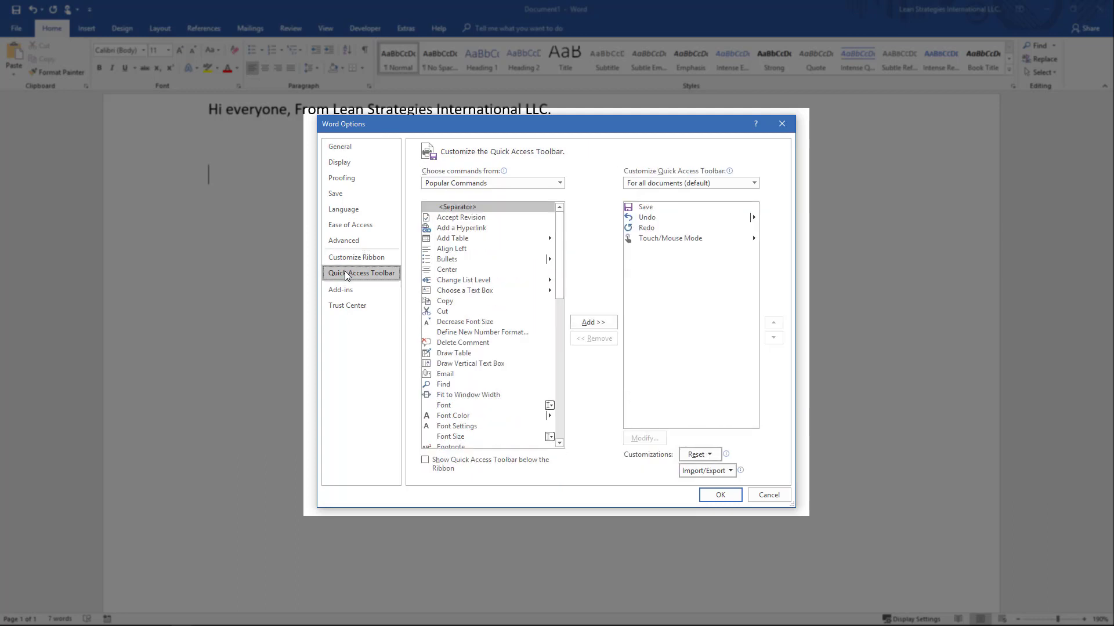
{"action": "left_click", "coordinate": [499, 183]}
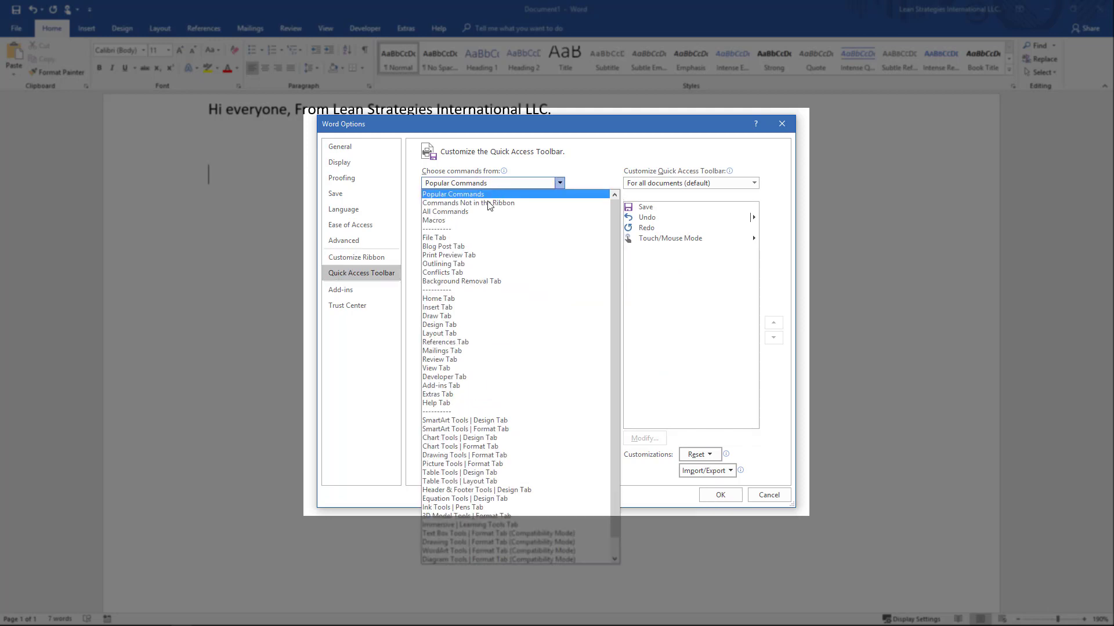
{"action": "key", "text": "Escape"}
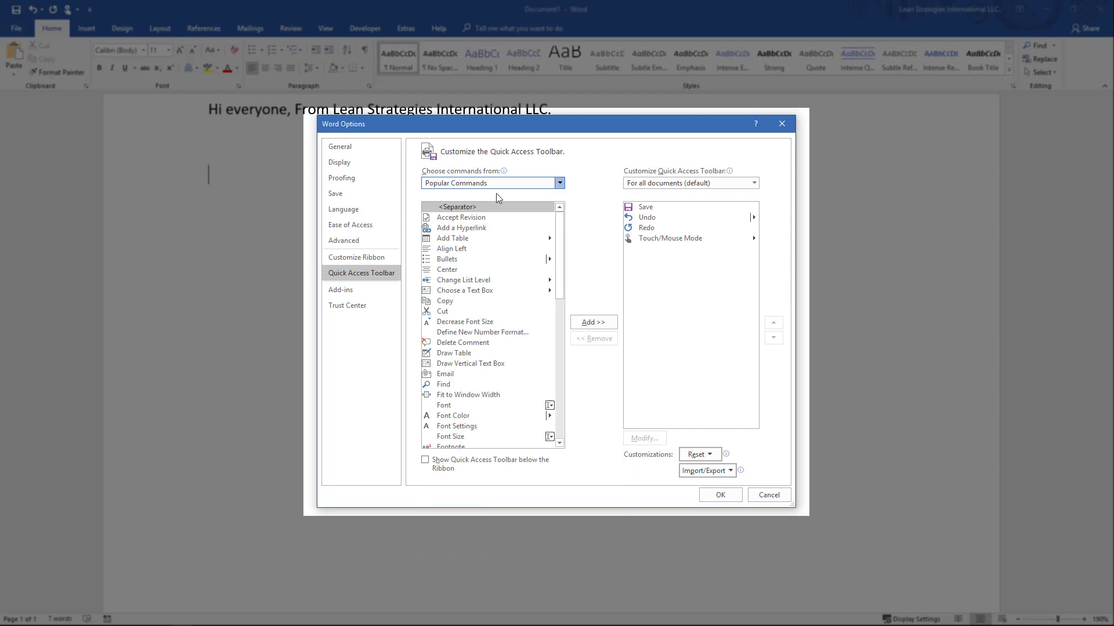
{"action": "key", "text": "Down"}
{"action": "key", "text": "Down"}
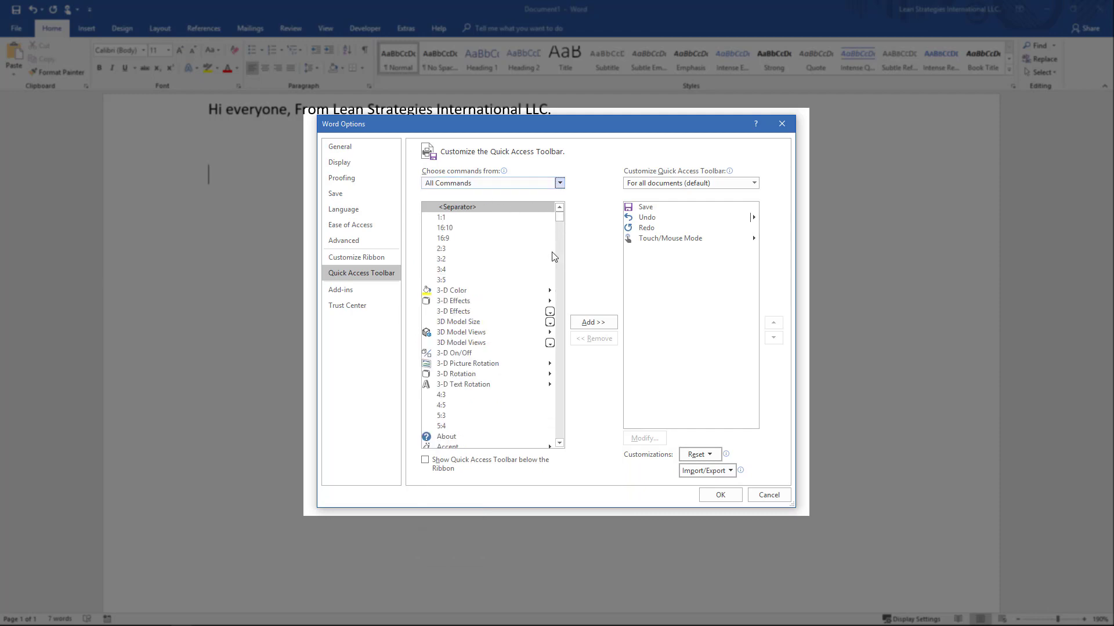
Add the Speak command to the Quick Access Toolbar for all documents and apply the options.
{"action": "left_click_drag", "start_coordinate": [561, 220], "coordinate": [560, 399]}
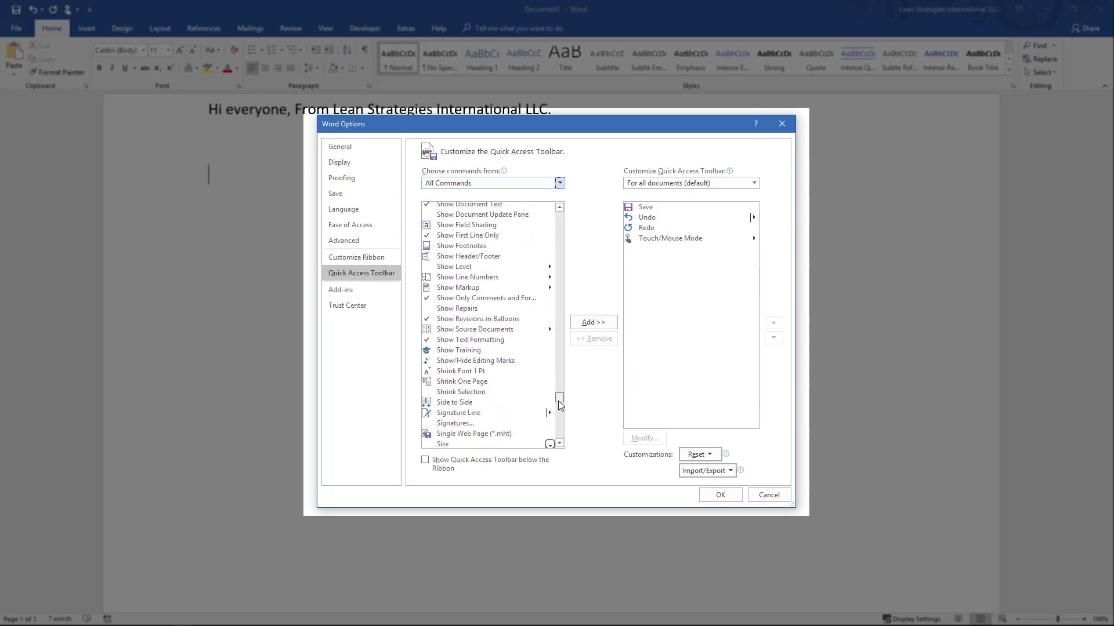
{"action": "scroll", "coordinate": [490, 369], "scroll_direction": "down", "scroll_amount": 10}
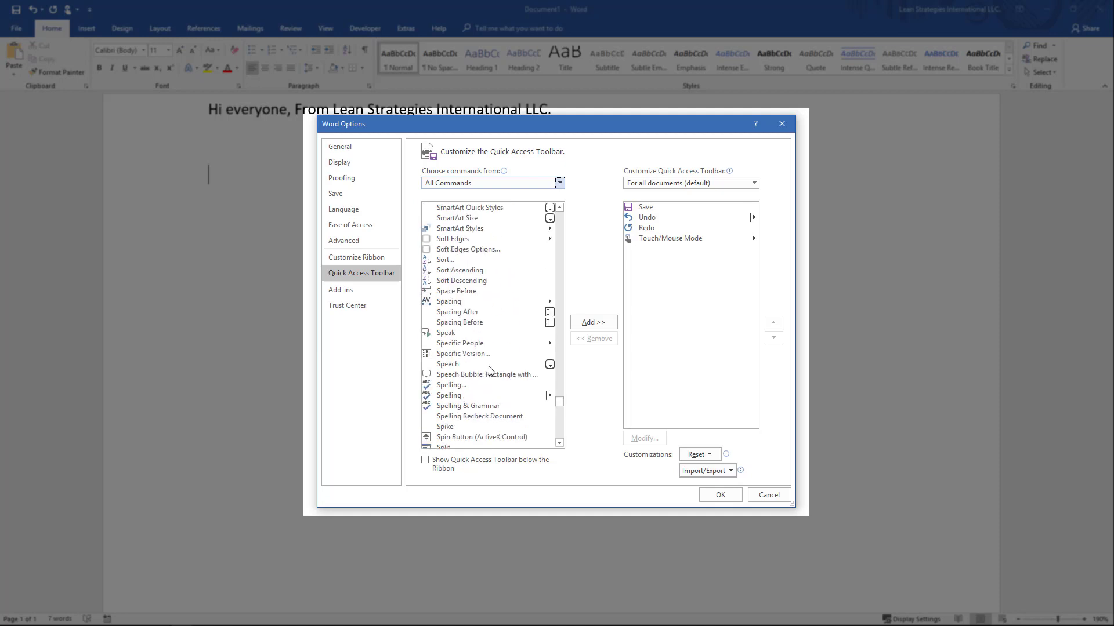
{"action": "scroll", "coordinate": [488, 369], "scroll_direction": "down", "scroll_amount": 3}
{"action": "scroll", "coordinate": [467, 305], "scroll_direction": "down", "scroll_amount": 3}
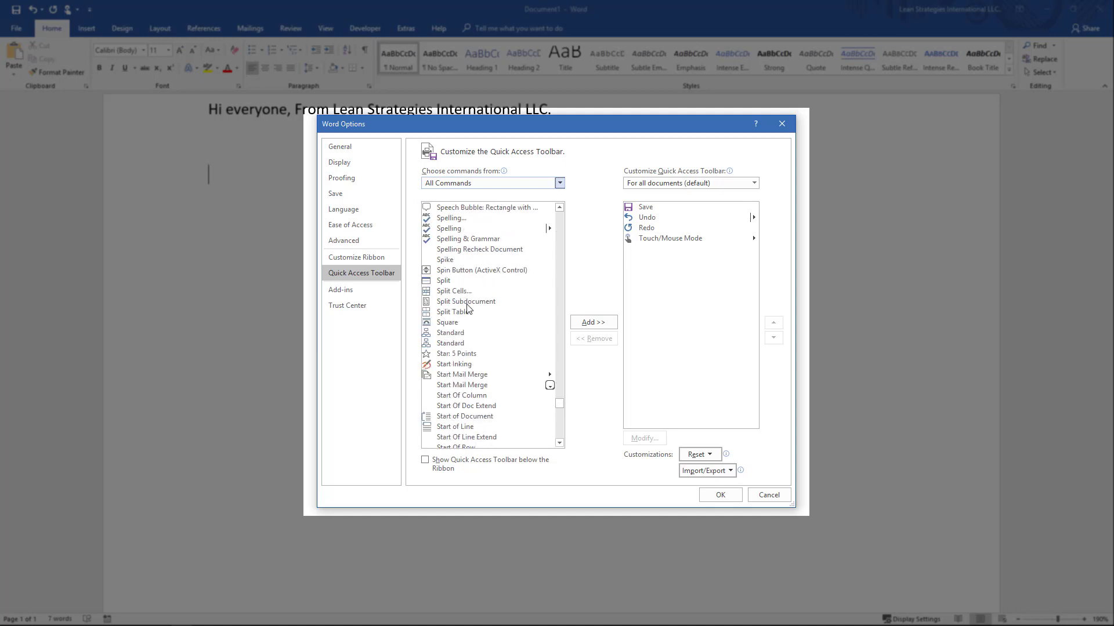
{"action": "scroll", "coordinate": [467, 308], "scroll_direction": "down", "scroll_amount": 3}
{"action": "scroll", "coordinate": [468, 308], "scroll_direction": "up", "scroll_amount": 6}
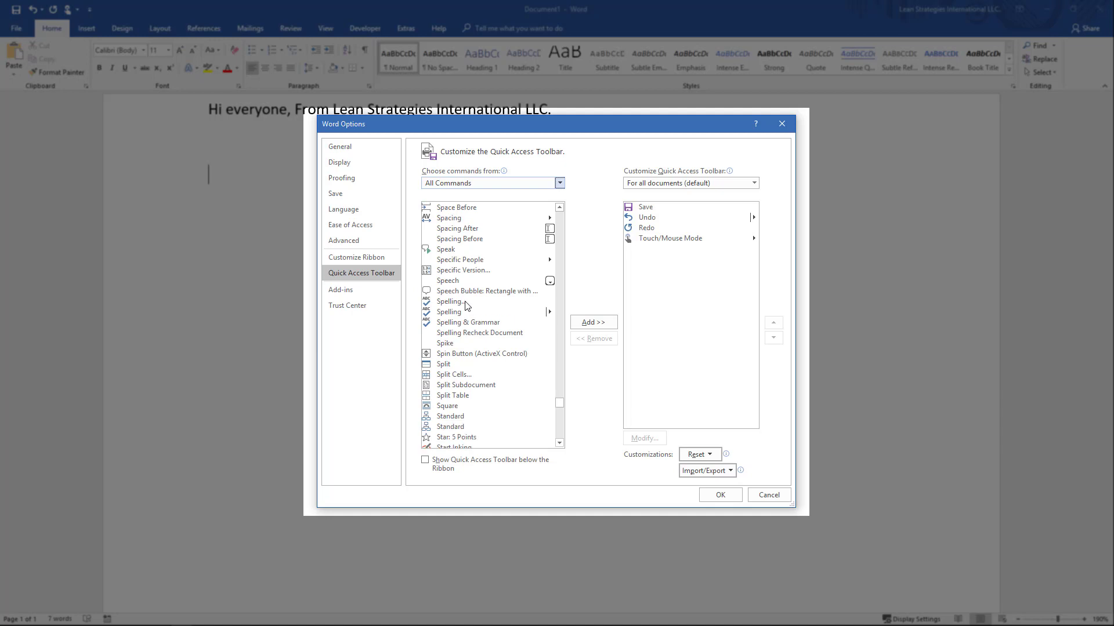
{"action": "left_click", "coordinate": [445, 249]}
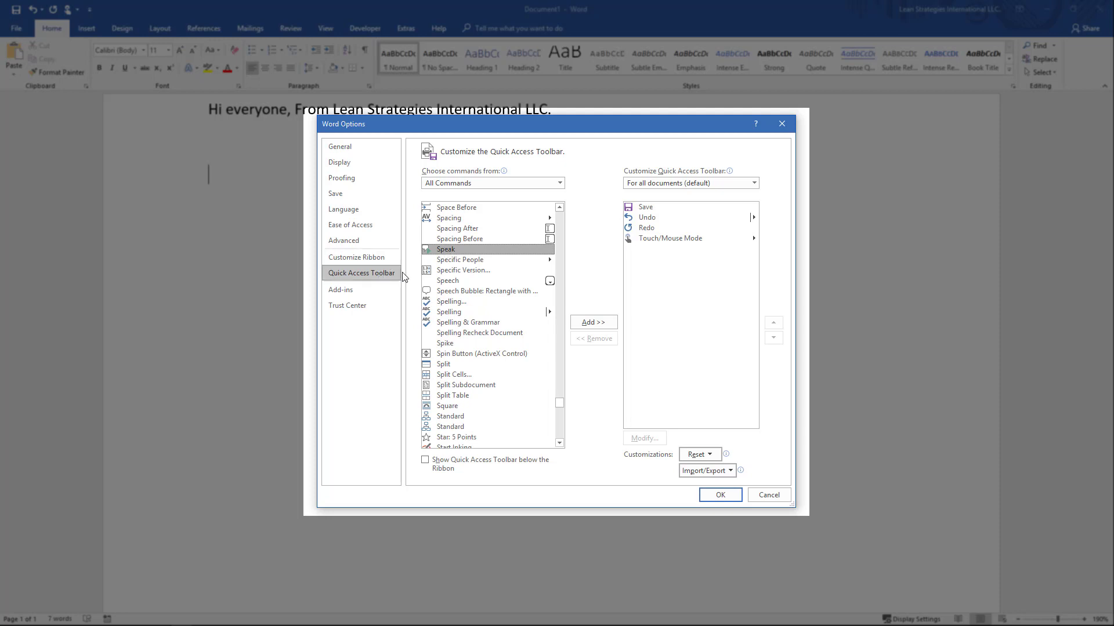
{"action": "left_click", "coordinate": [594, 322]}
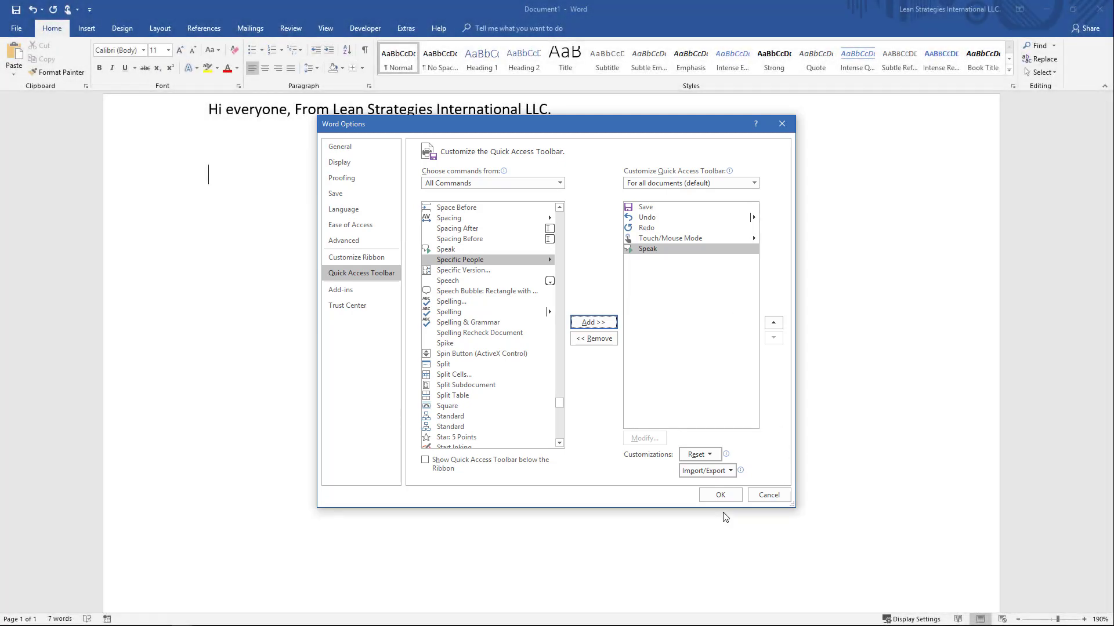
{"action": "left_click", "coordinate": [720, 496]}
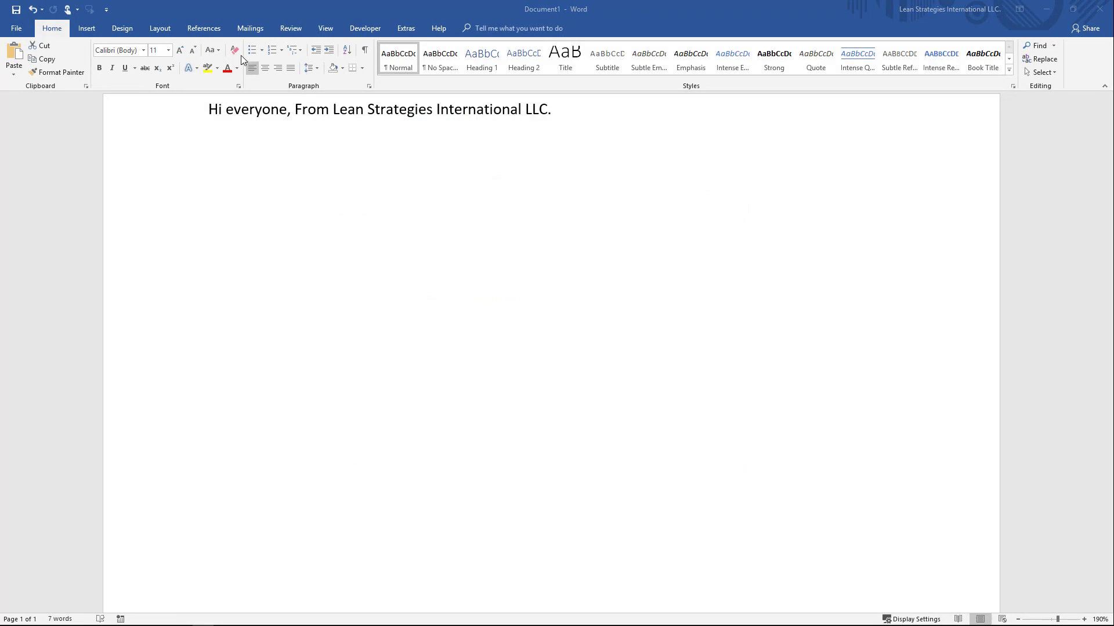
Have the sentence "Hi everyone, From Lean Strategies International LLC." read aloud with Speak, then deselect it.
{"action": "left_click", "coordinate": [178, 163]}
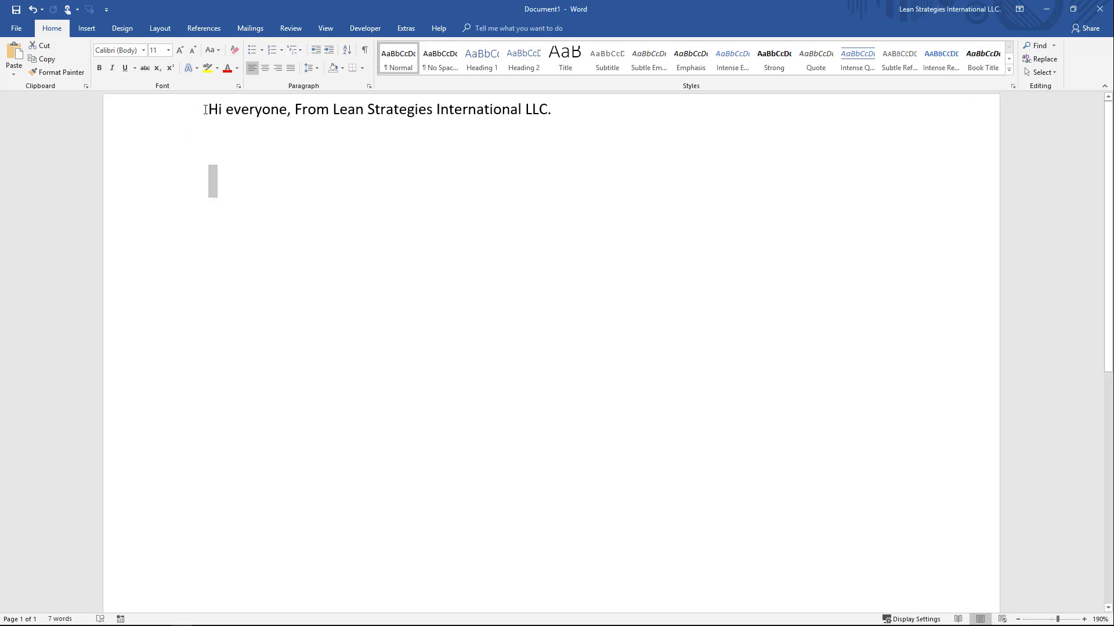
{"action": "key", "text": "Up"}
{"action": "left_click_drag", "start_coordinate": [260, 105], "coordinate": [565, 103]}
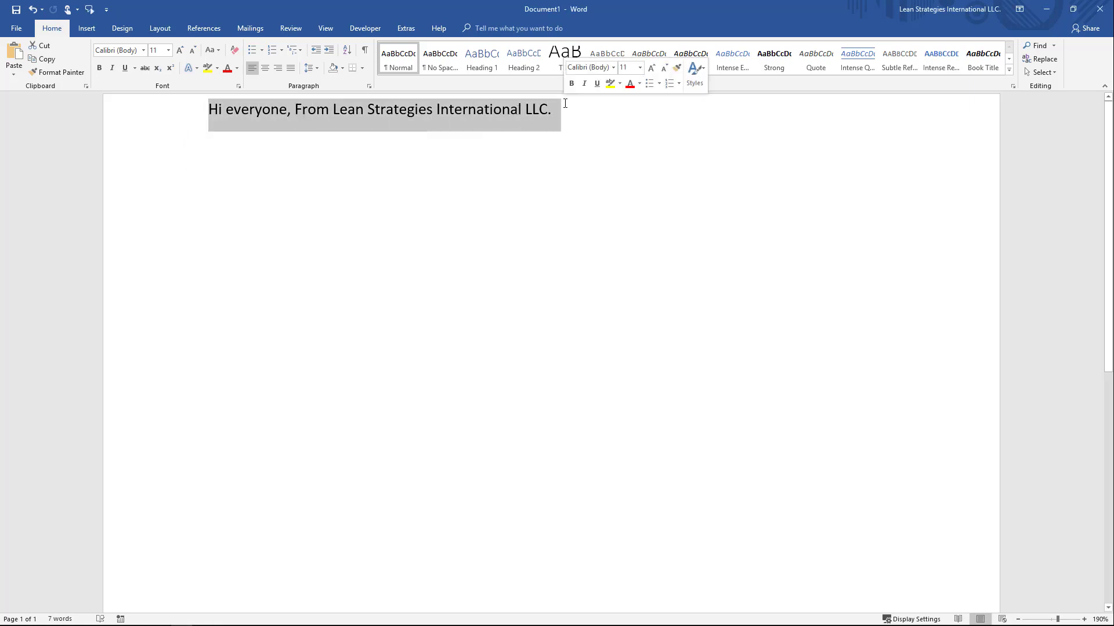
{"action": "left_click", "coordinate": [90, 12]}
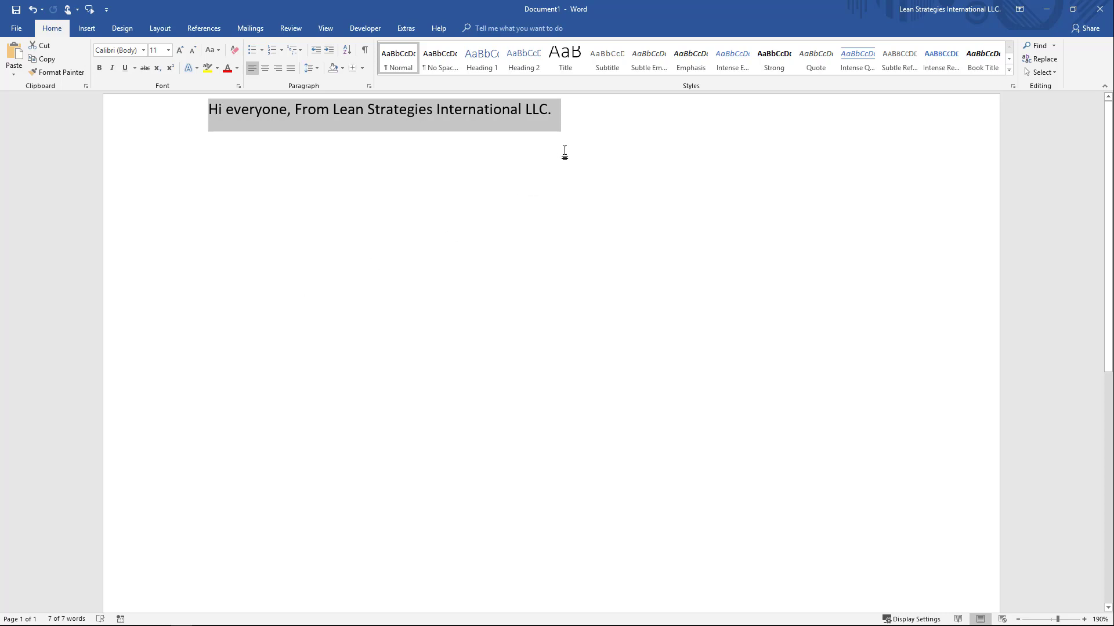
{"action": "left_click", "coordinate": [590, 144]}
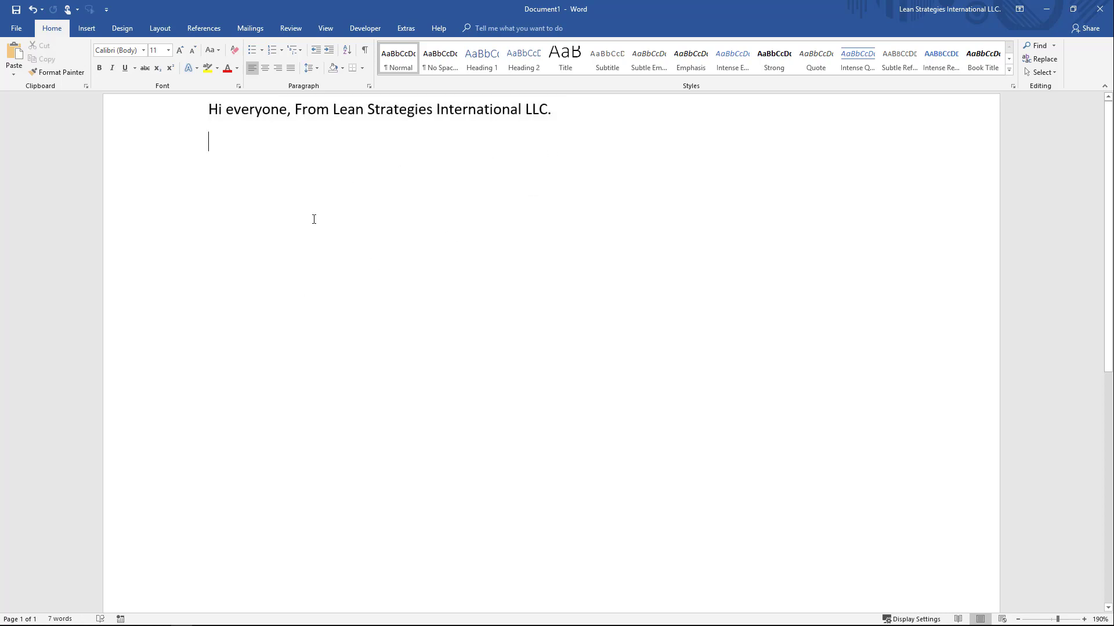